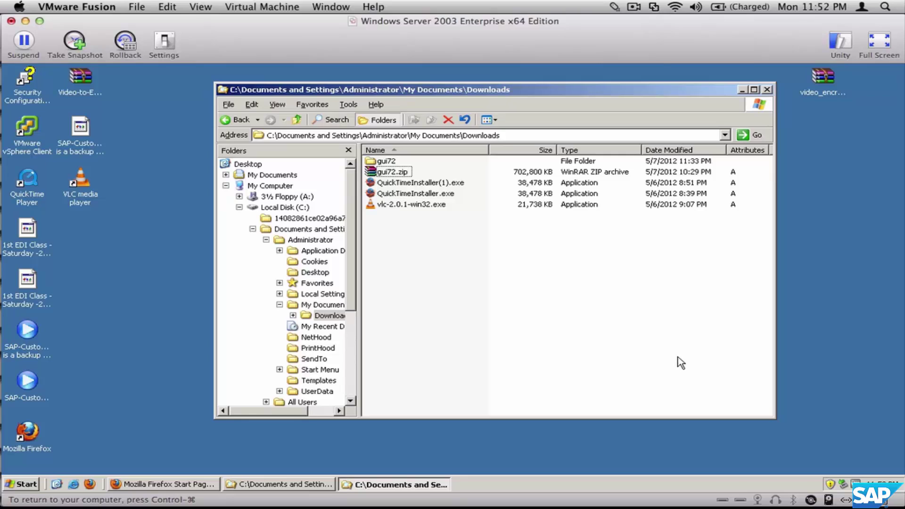
# - Mark gui72.zip with pen annotations as SAP version 7.20, then clear the annotations
pyautogui.hotkey('ctrl', '1')
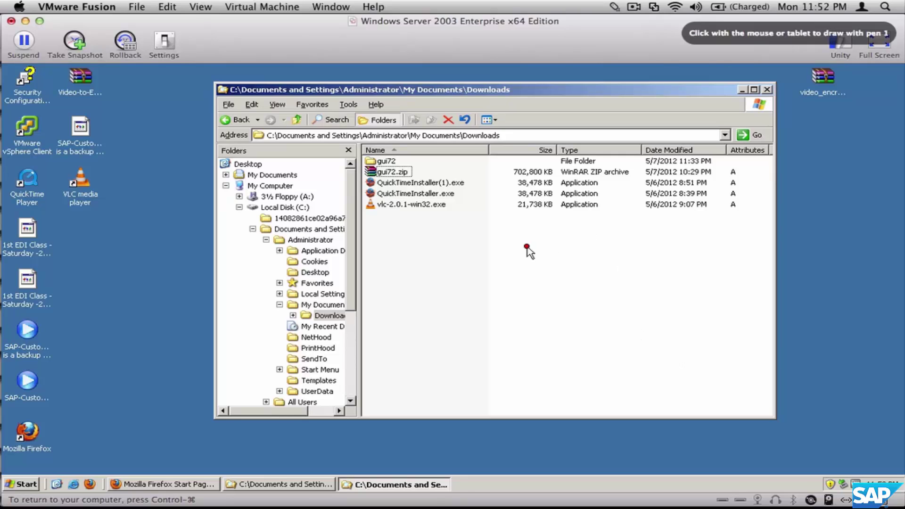
pyautogui.moveTo(419, 166)
pyautogui.mouseDown()
pyautogui.moveTo(454, 161)
pyautogui.moveTo(431, 172)
pyautogui.mouseUp()
pyautogui.moveTo(477, 143); pyautogui.dragTo(469, 154)
pyautogui.moveTo(482, 148)
pyautogui.mouseDown()
pyautogui.moveTo(495, 151)
pyautogui.moveTo(533, 124)
pyautogui.moveTo(584, 122)
pyautogui.moveTo(649, 102)
pyautogui.moveTo(636, 111)
pyautogui.mouseUp()
pyautogui.click(613, 112)
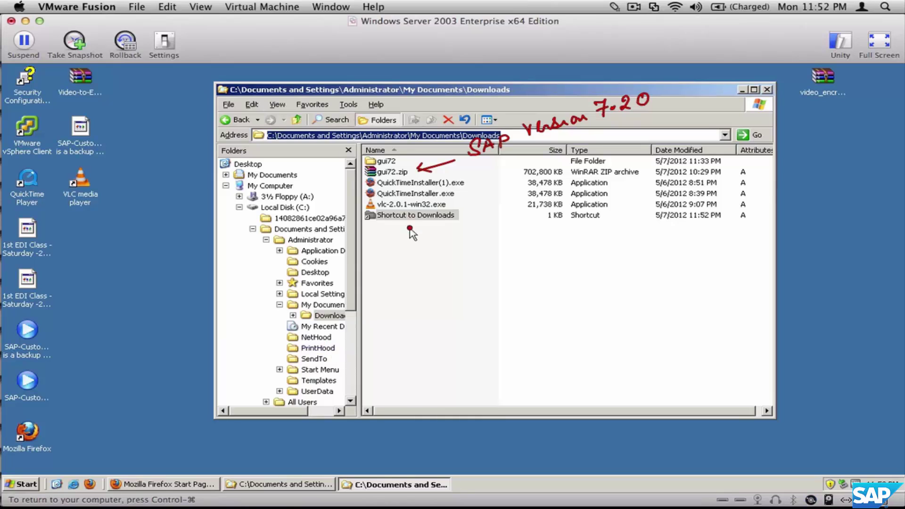
pyautogui.moveTo(409, 163)
pyautogui.mouseDown()
pyautogui.moveTo(417, 151)
pyautogui.moveTo(396, 153)
pyautogui.mouseUp()
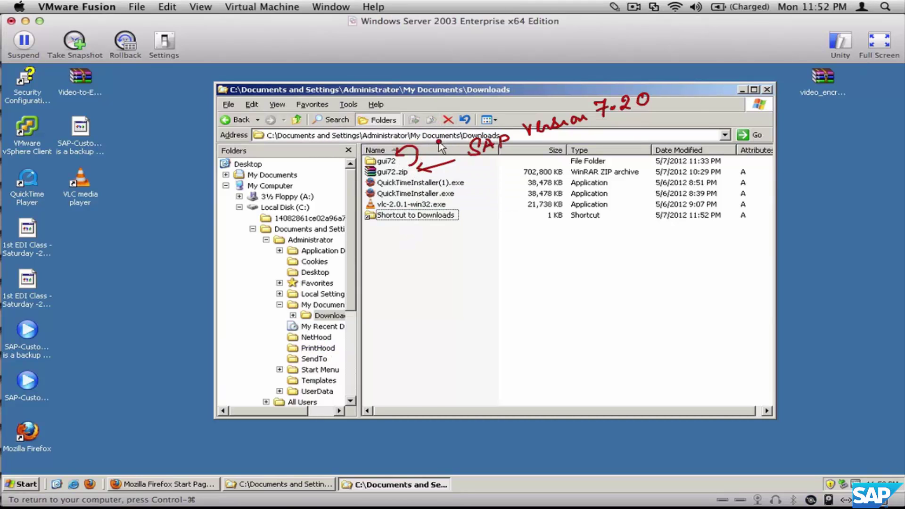
pyautogui.press('Escape')
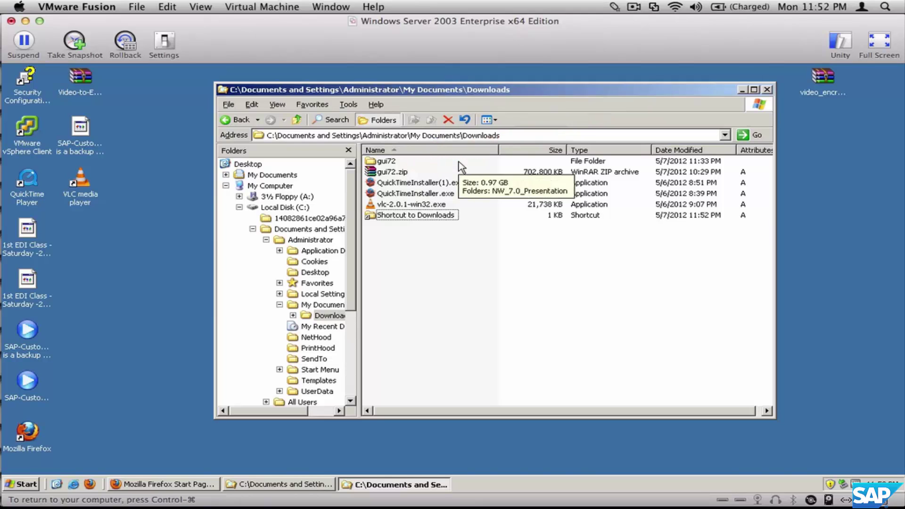
# - Drill down through gui72, NW_7.0_Presentation, PRES1, GUI and WINDOWS into WIN32
pyautogui.doubleClick(372, 162)
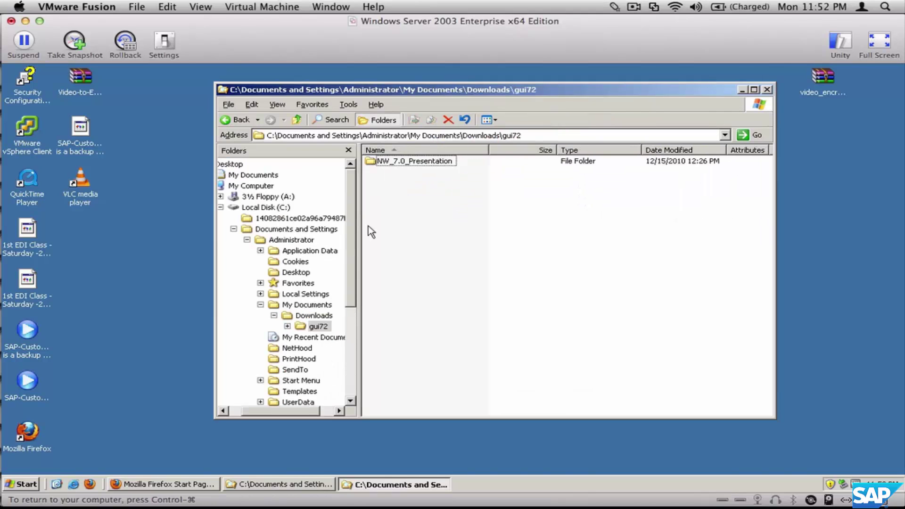
pyautogui.moveTo(370, 162)
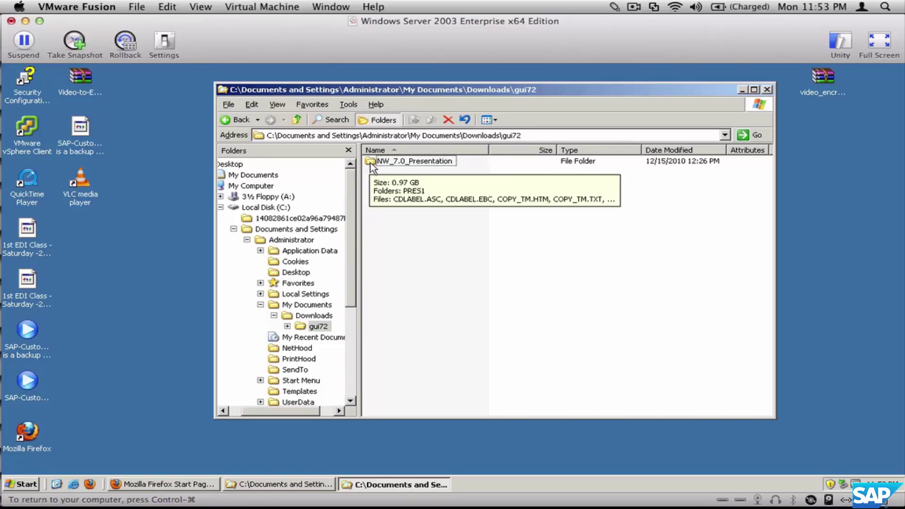
pyautogui.doubleClick(372, 162)
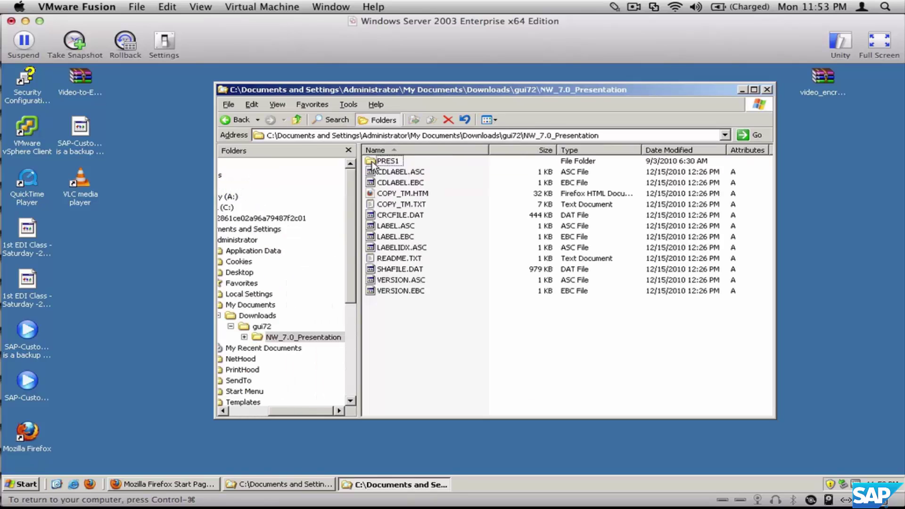
pyautogui.moveTo(376, 164)
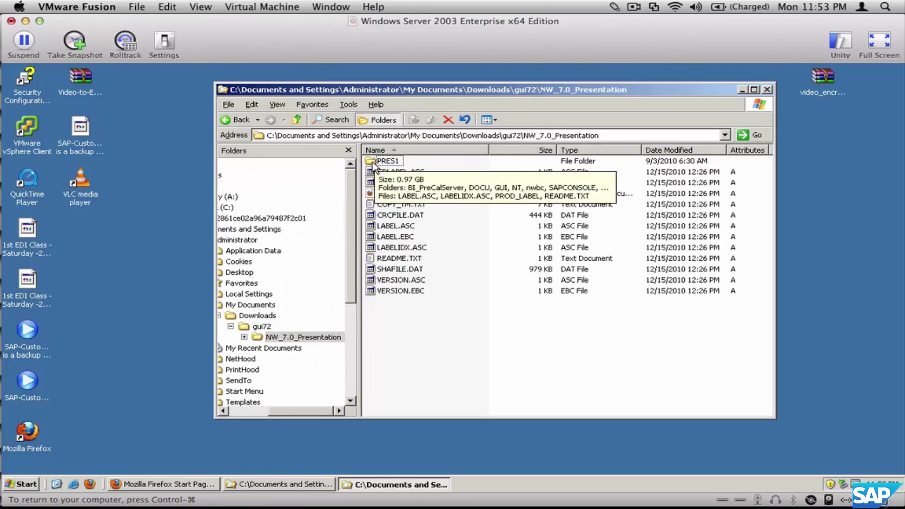
pyautogui.doubleClick(375, 163)
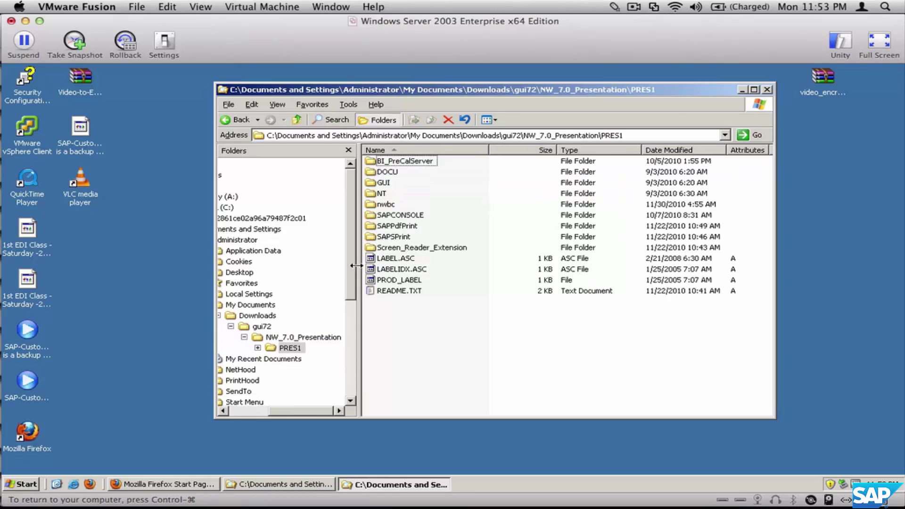
pyautogui.doubleClick(373, 185)
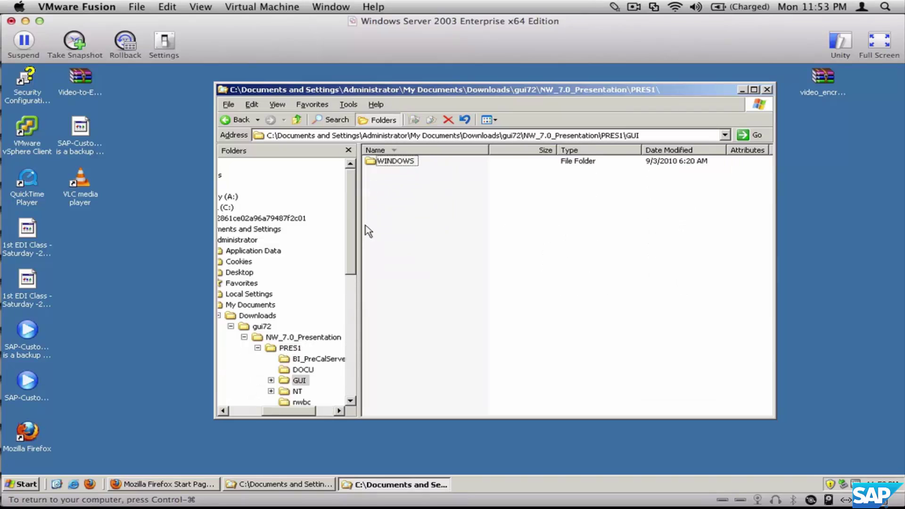
pyautogui.doubleClick(371, 161)
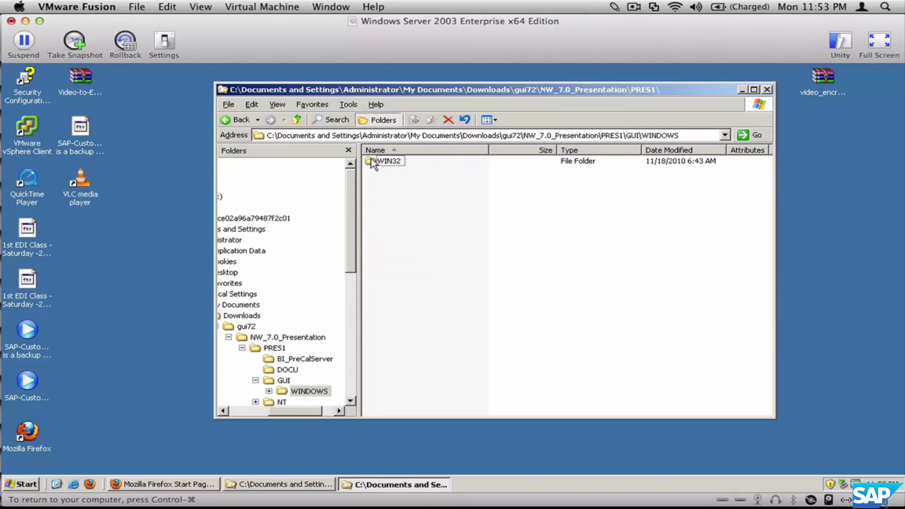
pyautogui.doubleClick(374, 163)
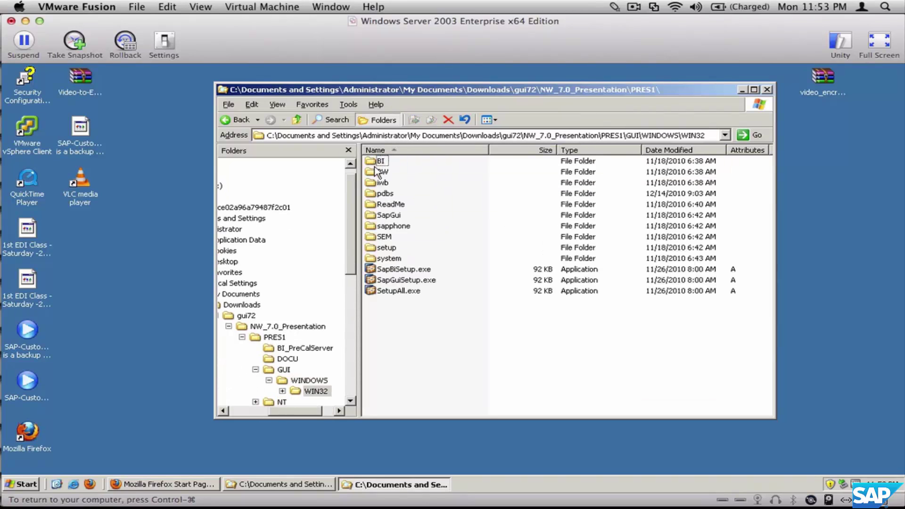
# - Select SetupAll.exe, highlight the folder path from gui72 onward, and launch the installer
pyautogui.click(372, 292)
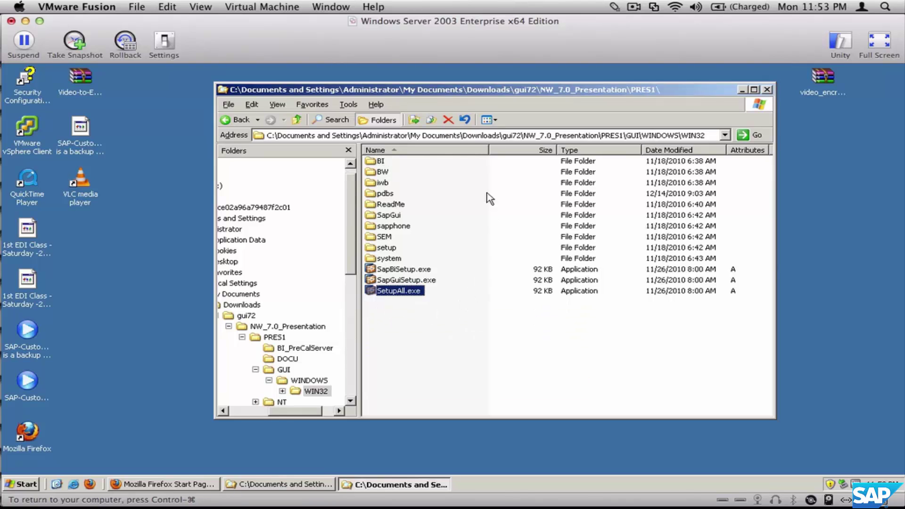
pyautogui.click(501, 137)
pyautogui.click(514, 137)
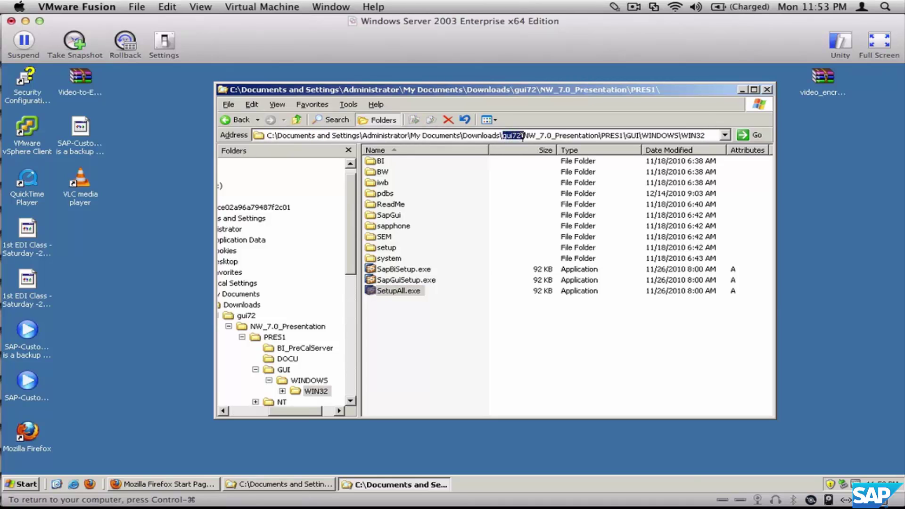
pyautogui.moveTo(522, 137); pyautogui.dragTo(717, 139)
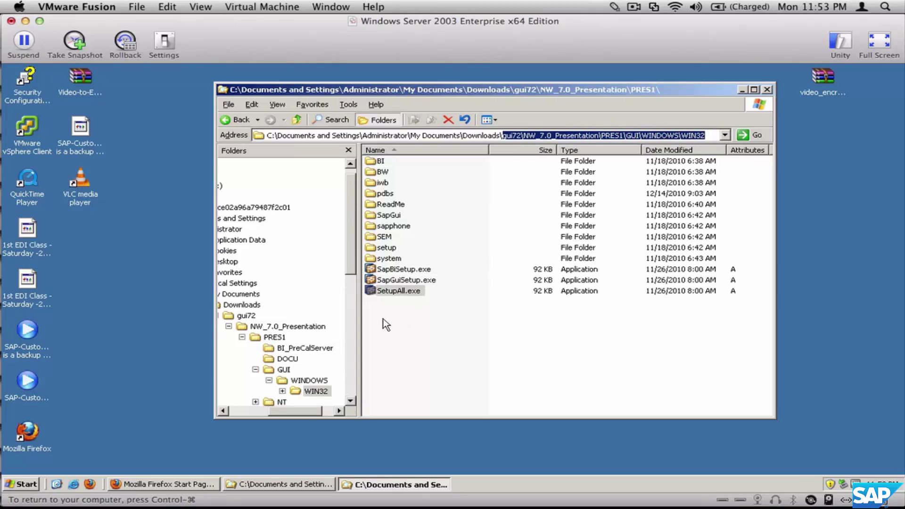
pyautogui.click(385, 305)
pyautogui.doubleClick(370, 291)
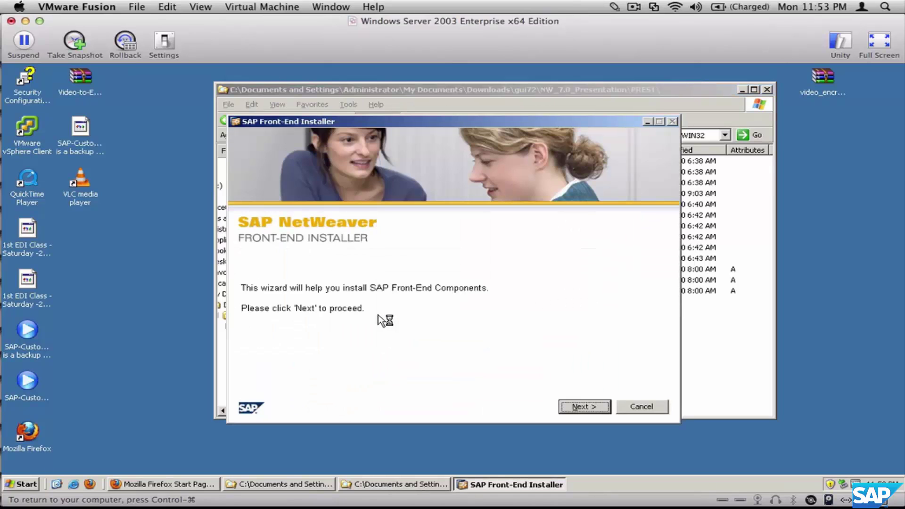
# - Skip the welcome page and check SAP GUI for Windows 7.20 (Compilation 2) for installation
pyautogui.click(585, 409)
pyautogui.click(260, 255)
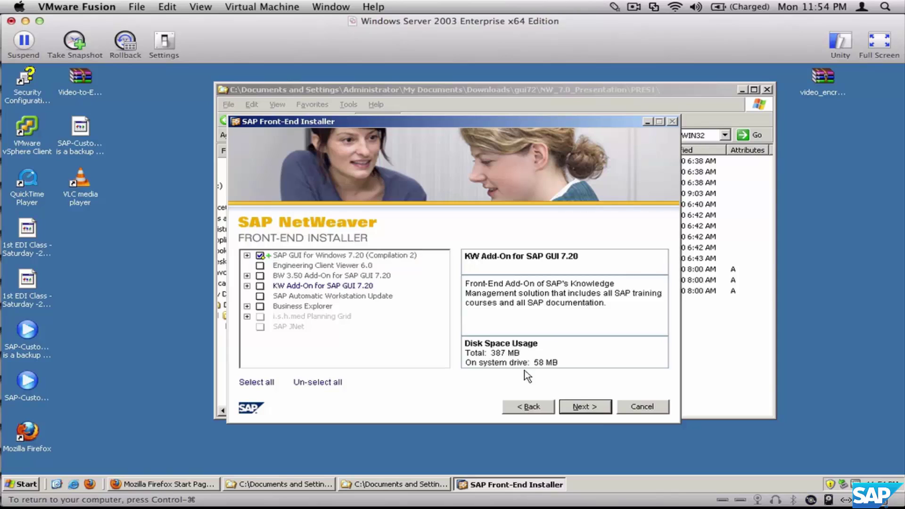
# - Accept the components and default target directory, let SAP GUI 7.20 install, then click Done
pyautogui.click(586, 409)
pyautogui.click(582, 410)
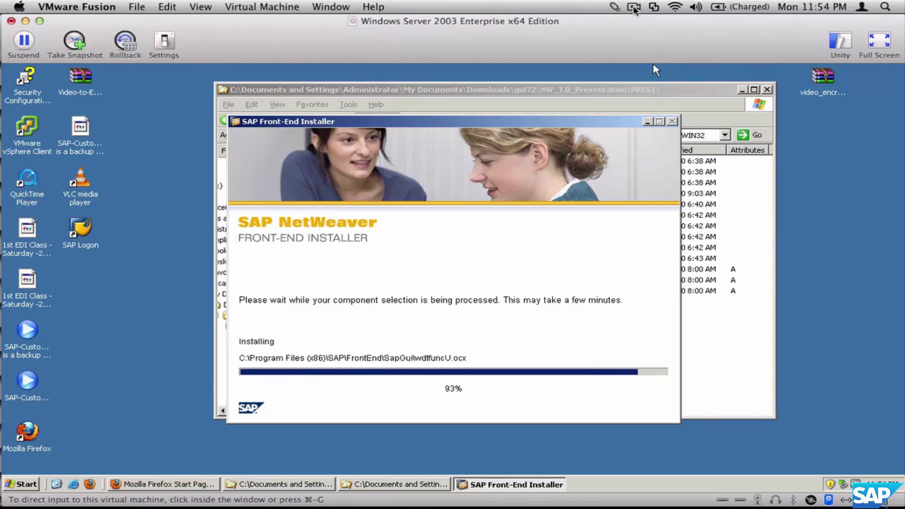
pyautogui.click(632, 7)
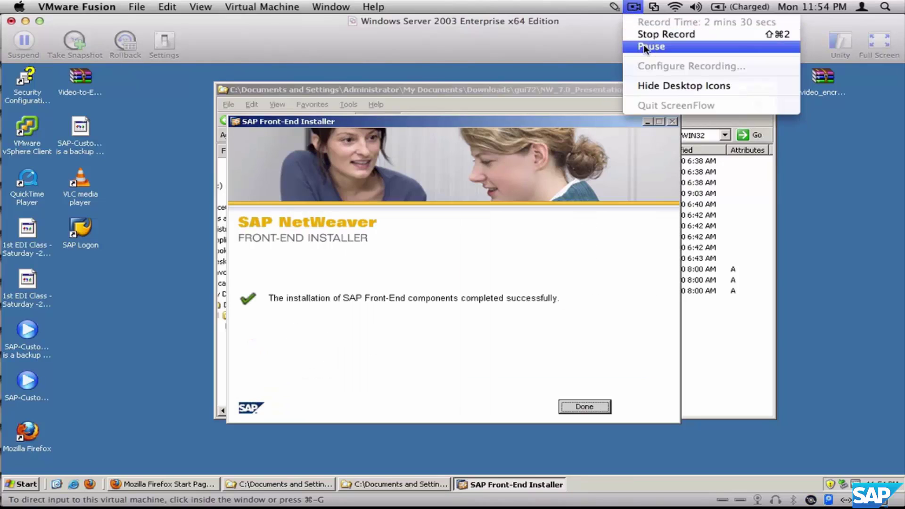
pyautogui.click(606, 302)
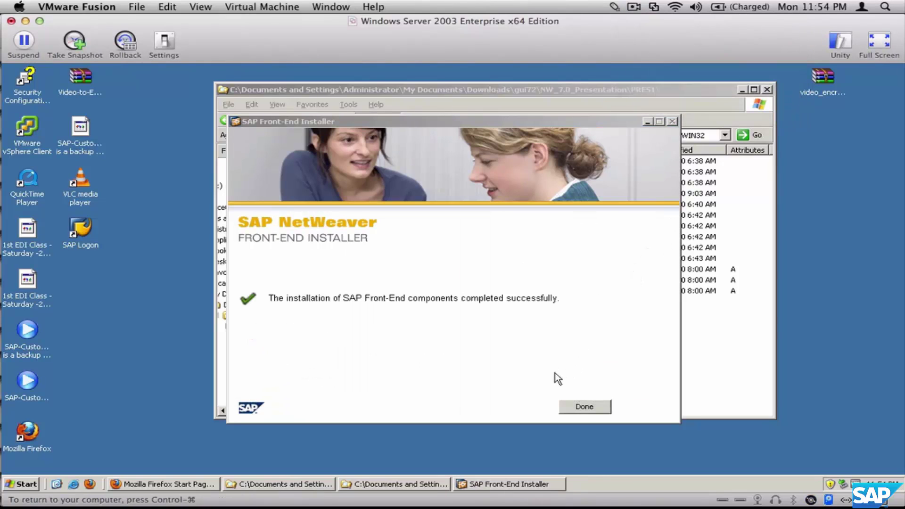
pyautogui.click(583, 406)
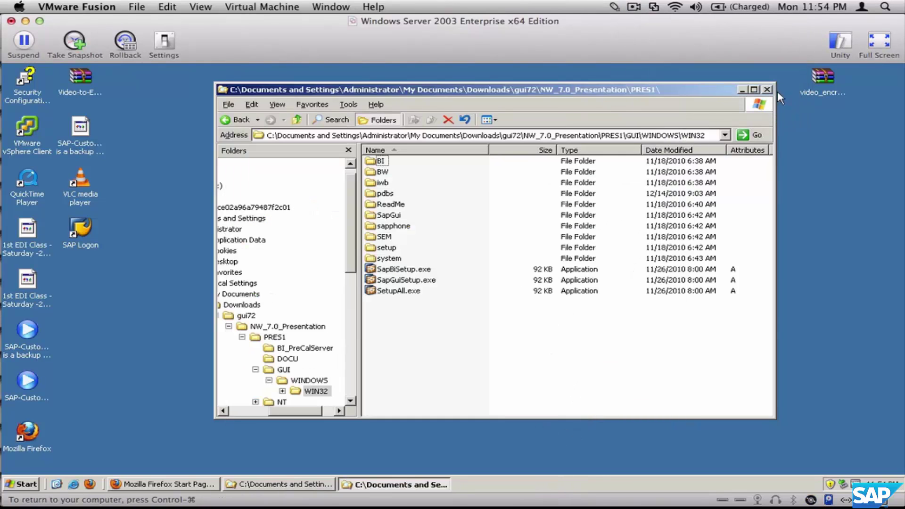
# - Close the WIN32 window, launch SAP Logon from Start > SAP Front End, and move it right
pyautogui.click(768, 90)
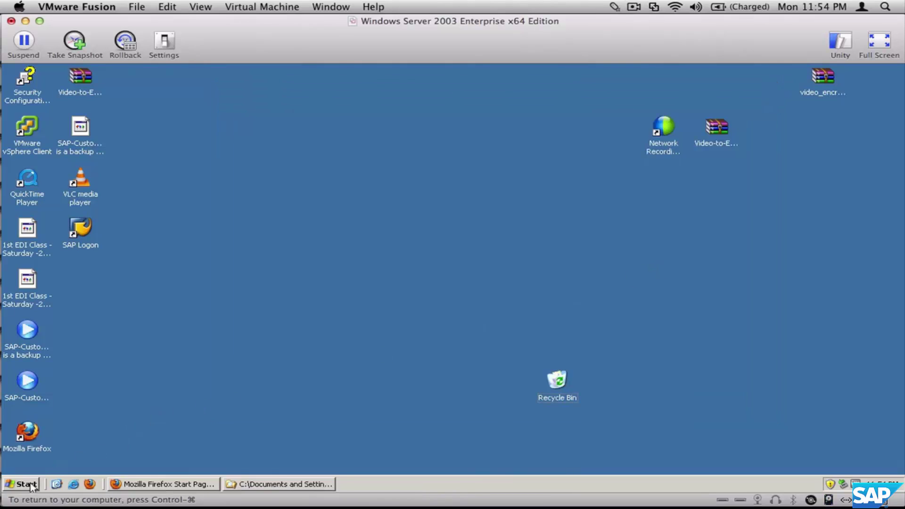
pyautogui.click(25, 484)
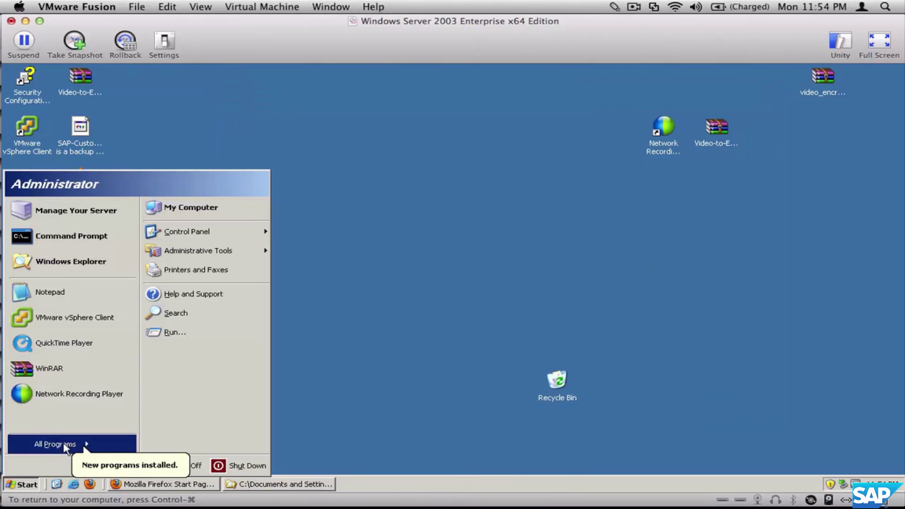
pyautogui.moveTo(65, 447)
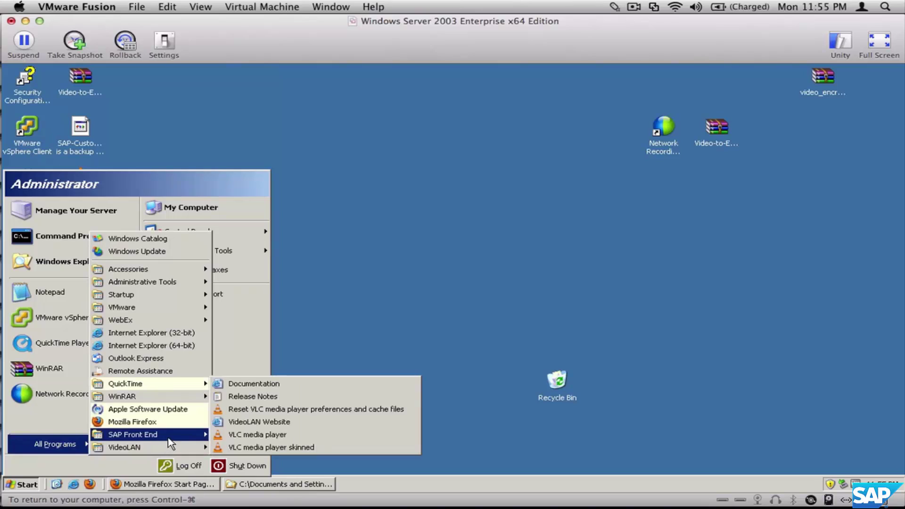
pyautogui.moveTo(170, 439)
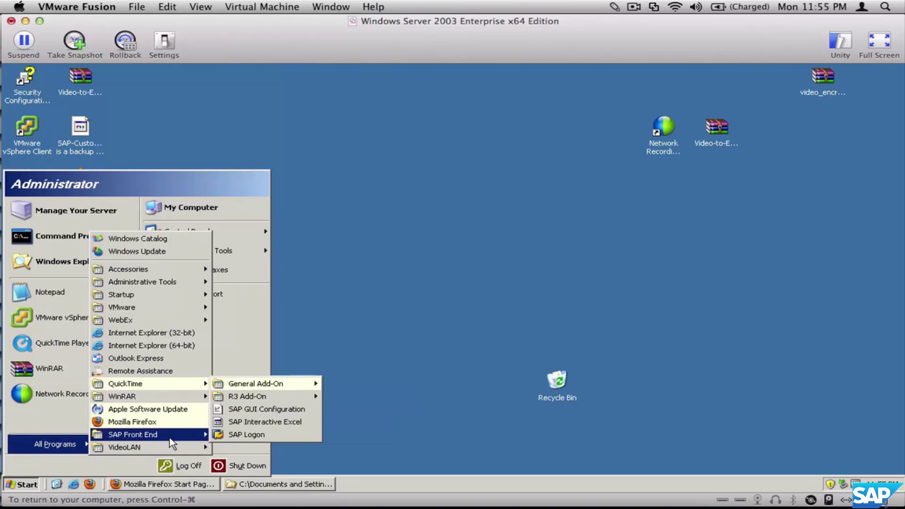
pyautogui.click(292, 441)
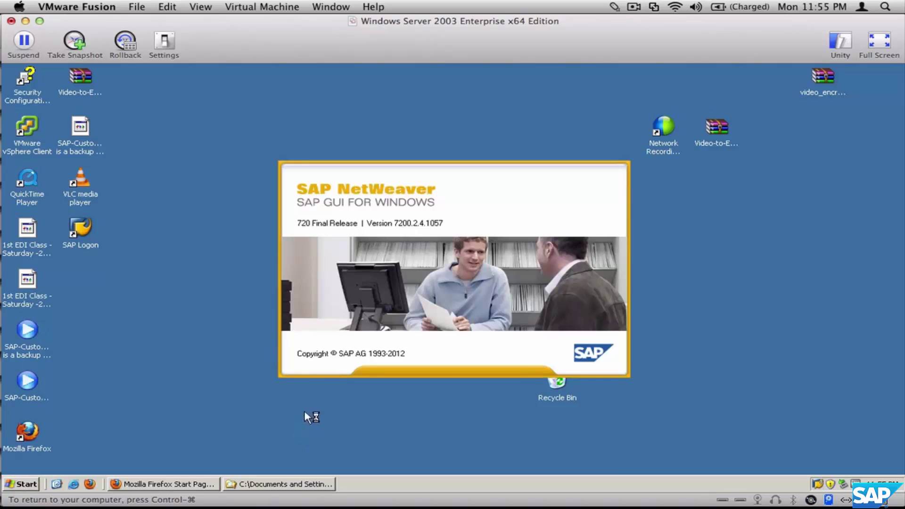
pyautogui.click(81, 230)
pyautogui.moveTo(231, 108); pyautogui.dragTo(364, 96)
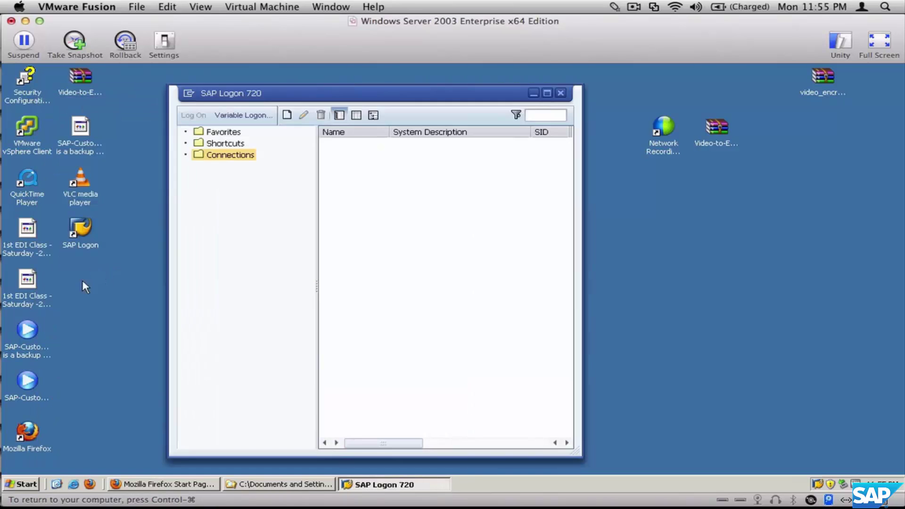
# - Select the Connections folder and start a new system entry
pyautogui.click(82, 230)
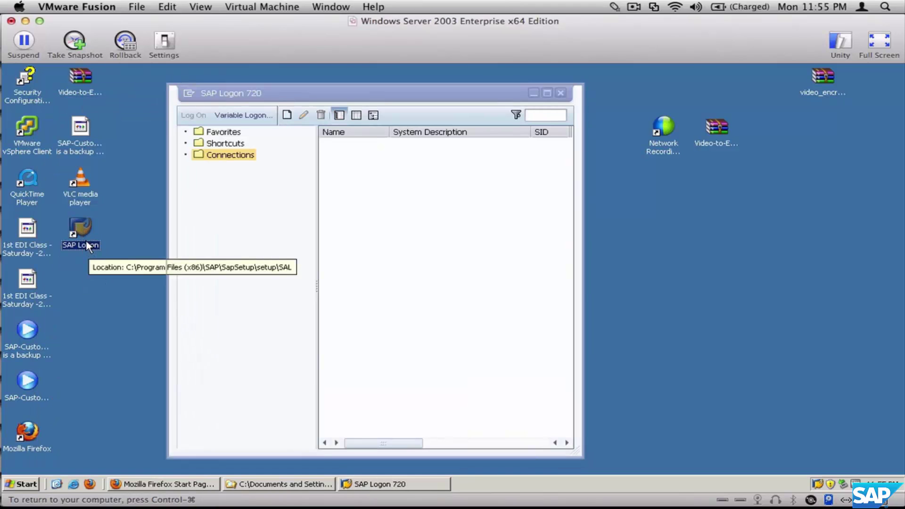
pyautogui.click(216, 157)
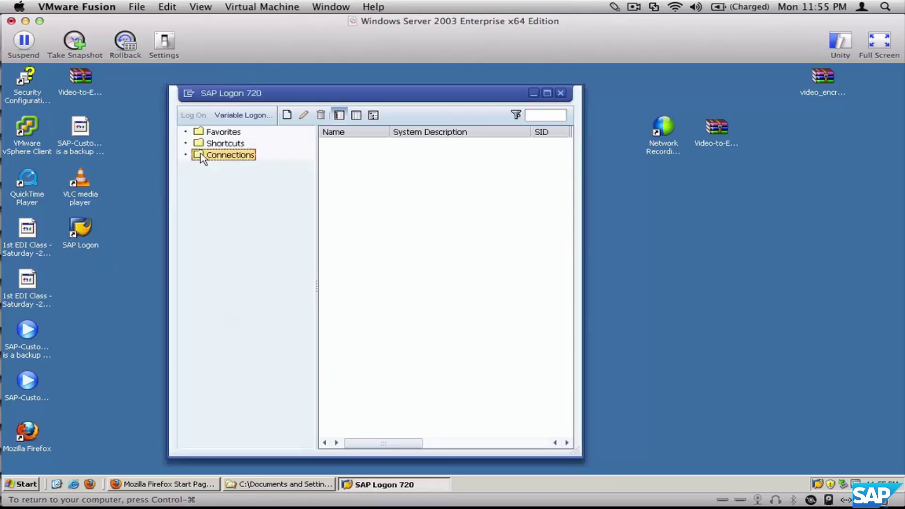
pyautogui.click(287, 115)
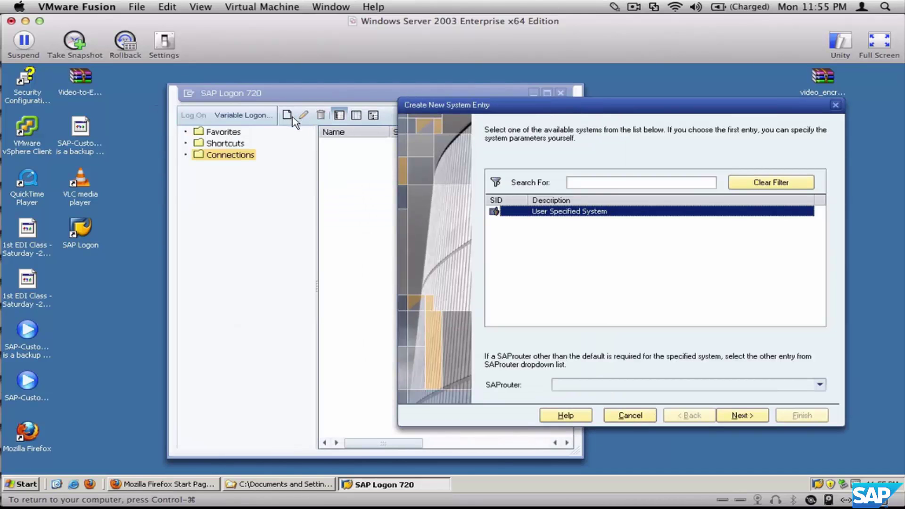
# - Draw pen annotations on the Create New System Entry wizard, then clear them
pyautogui.hotkey('ctrl', '1')
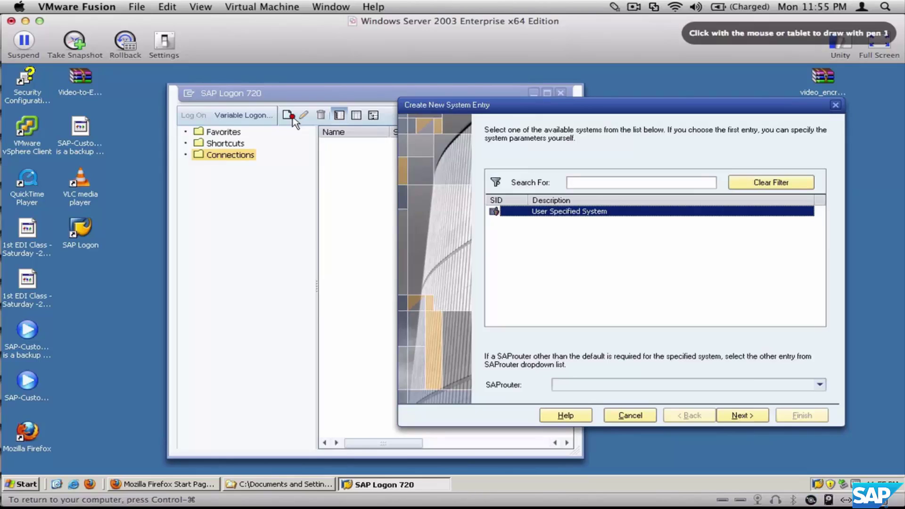
pyautogui.moveTo(326, 92)
pyautogui.mouseDown()
pyautogui.moveTo(294, 113)
pyautogui.moveTo(304, 110)
pyautogui.mouseUp()
pyautogui.moveTo(272, 152)
pyautogui.mouseDown()
pyautogui.moveTo(212, 146)
pyautogui.moveTo(170, 155)
pyautogui.moveTo(237, 166)
pyautogui.moveTo(310, 147)
pyautogui.moveTo(300, 156)
pyautogui.mouseUp()
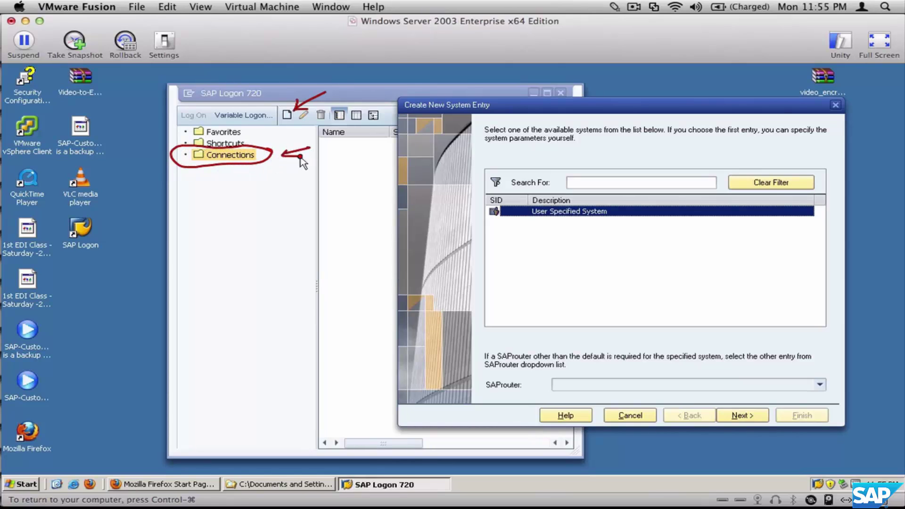
pyautogui.press('Escape')
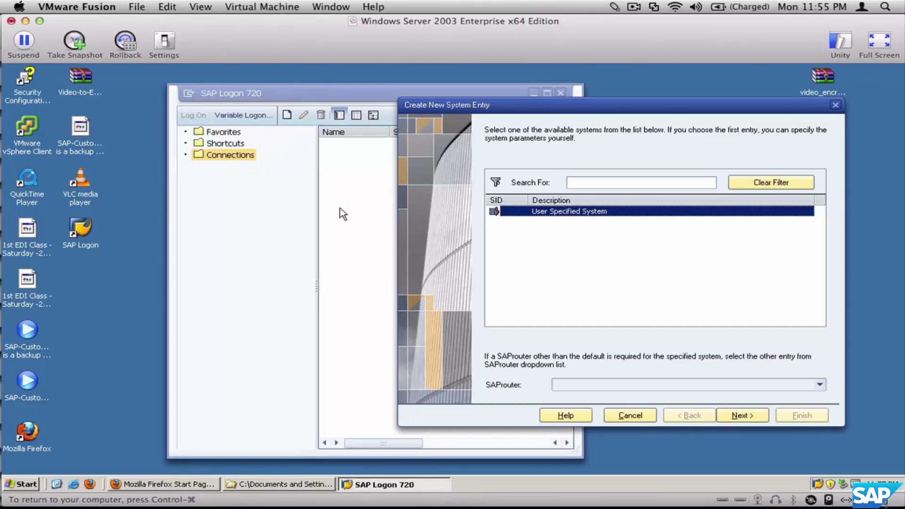
# - Advance to the connection parameters and enter the description SAP
pyautogui.click(747, 416)
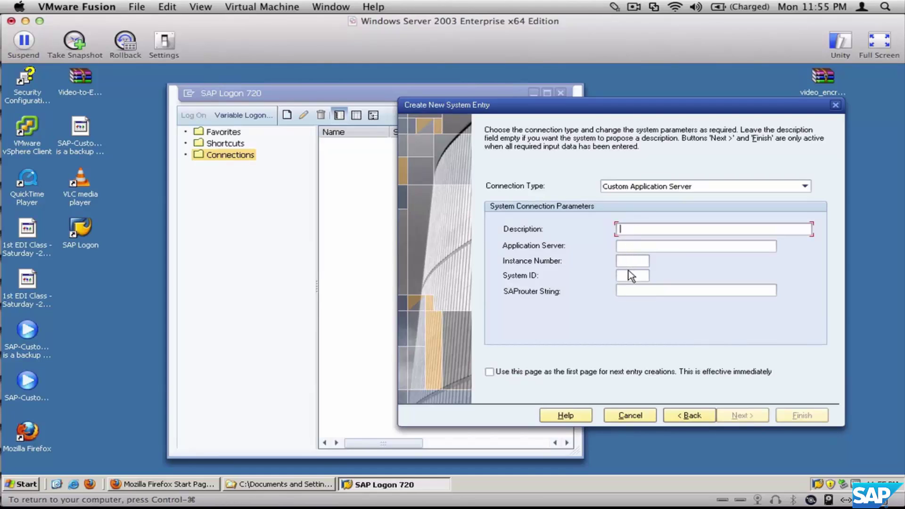
pyautogui.click(631, 246)
pyautogui.press('Tab')
pyautogui.press('Tab')
pyautogui.click(626, 245)
pyautogui.click(636, 228)
pyautogui.write('SAP')
# - Fill in instance number 00 and system ID C11
pyautogui.click(647, 246)
pyautogui.click(632, 261)
pyautogui.click(627, 276)
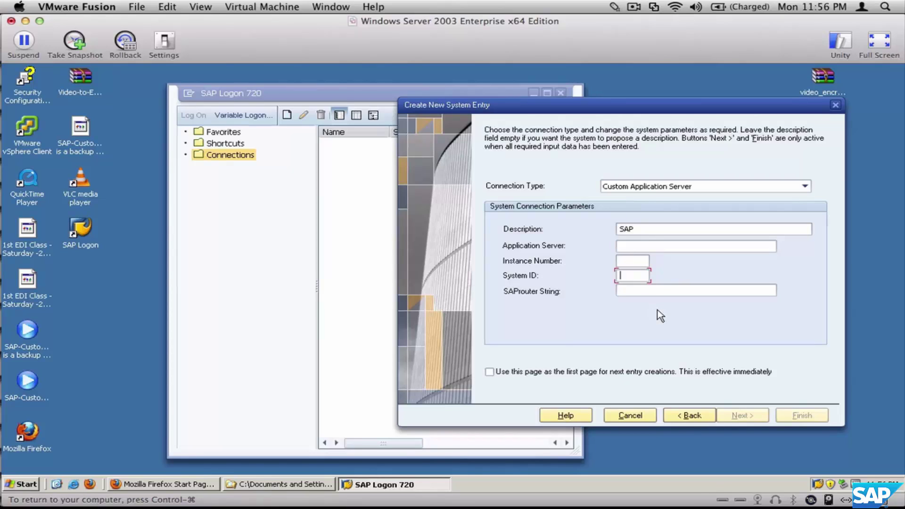
pyautogui.write('00')
pyautogui.hotkey('shift', 'Tab')
pyautogui.write('00')
pyautogui.press('Tab')
pyautogui.write('C11')
# - Enter application server 100.121.65.98, correcting a mistyped comma
pyautogui.click(714, 247)
pyautogui.write('1')
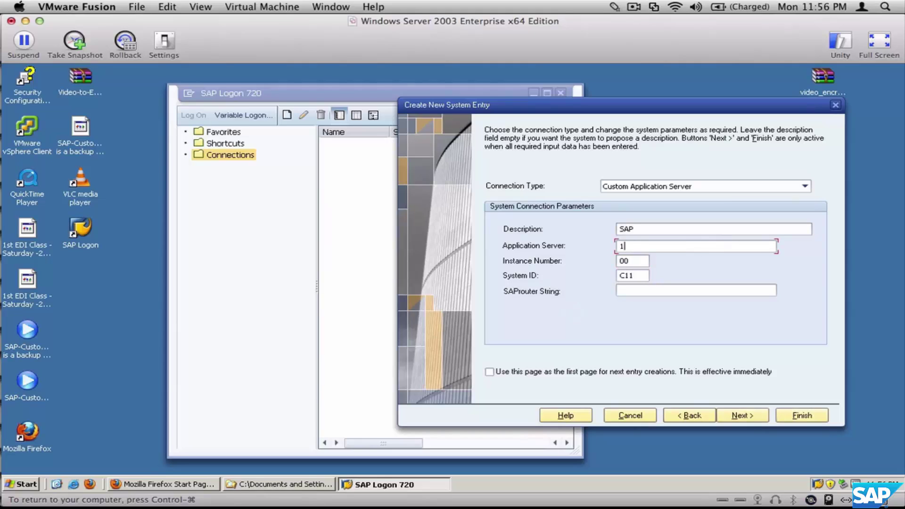
pyautogui.write('00.121.65.98')
pyautogui.moveTo(680, 247); pyautogui.dragTo(605, 242)
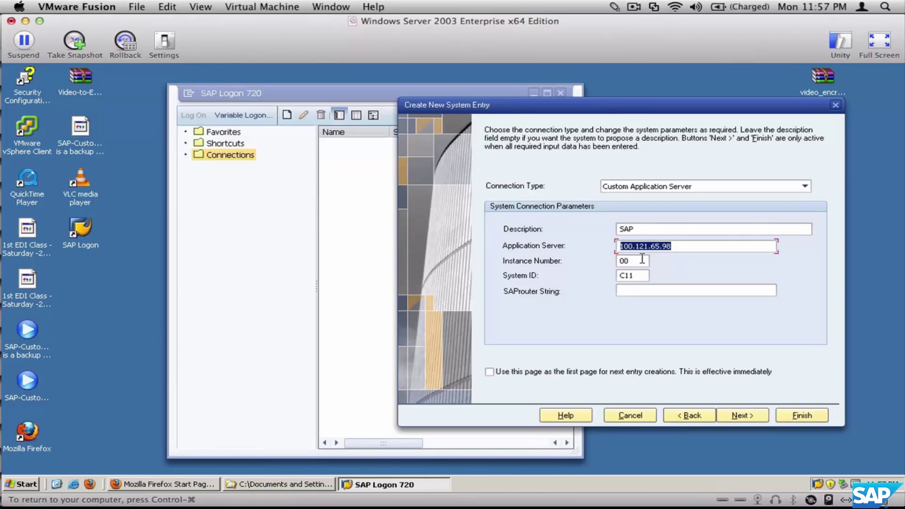
# - Save the SAP entry through Next and Finish, then attempt to log on to C11
pyautogui.click(743, 416)
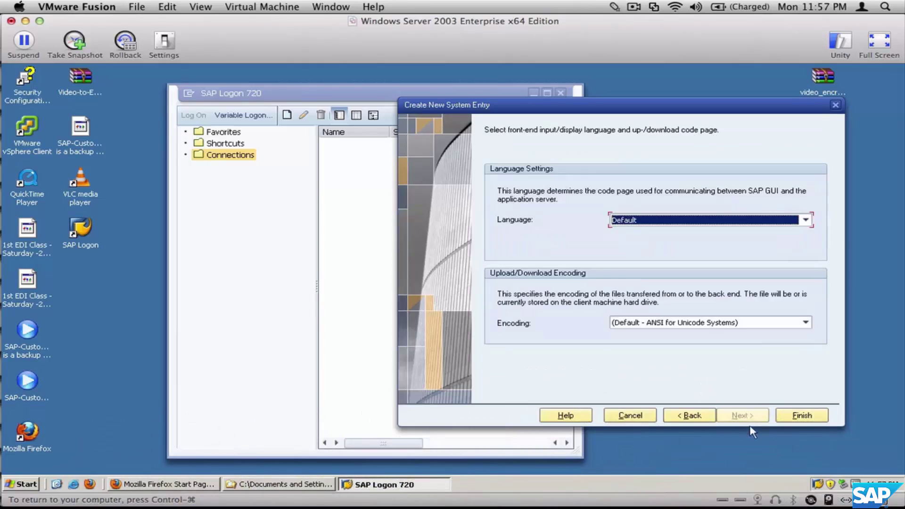
pyautogui.click(807, 417)
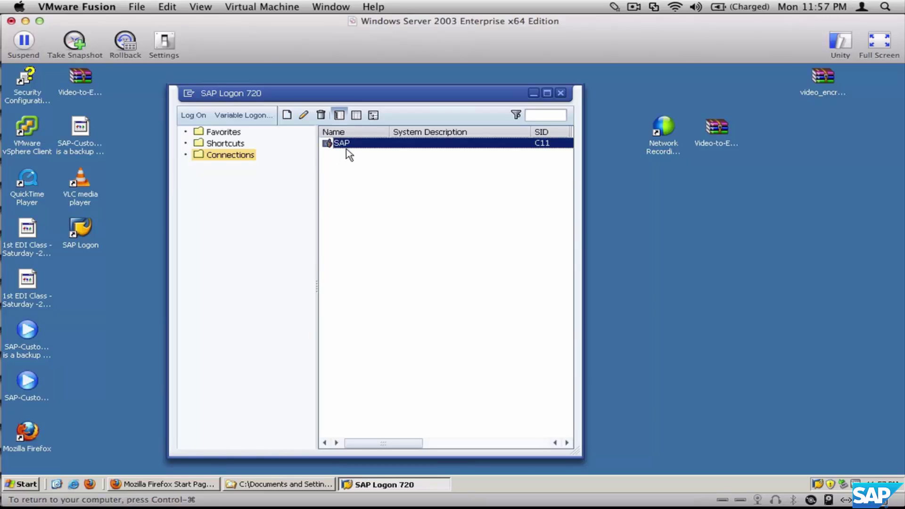
pyautogui.click(194, 114)
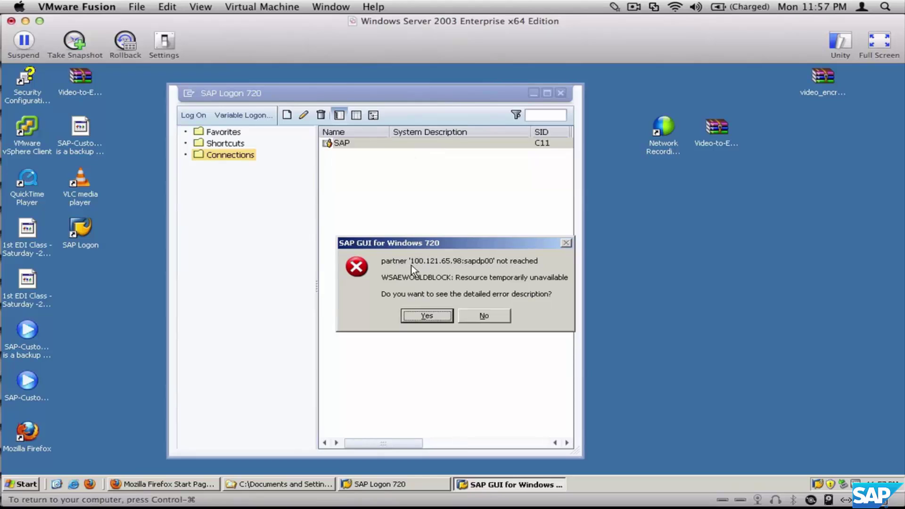
# - Dismiss the 'partner not reached' error, edit the SAP entry, and clear its application server address
pyautogui.click(484, 316)
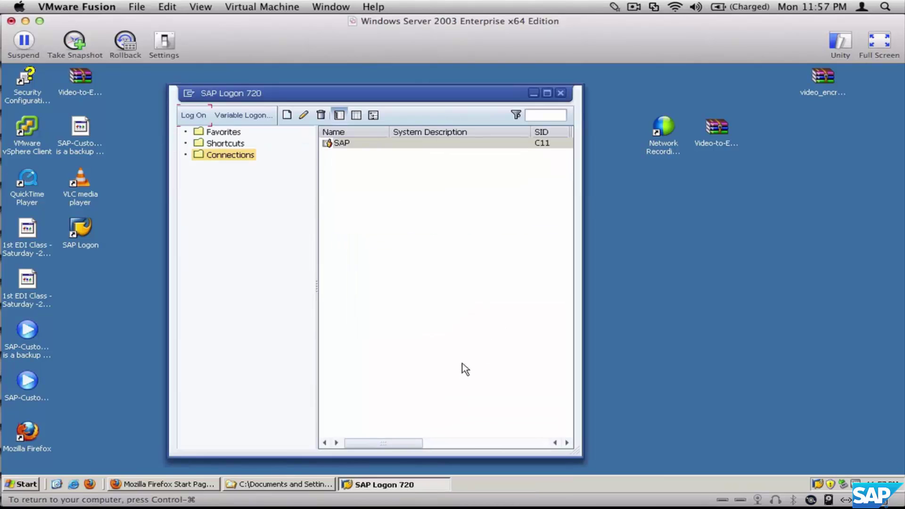
pyautogui.click(342, 144)
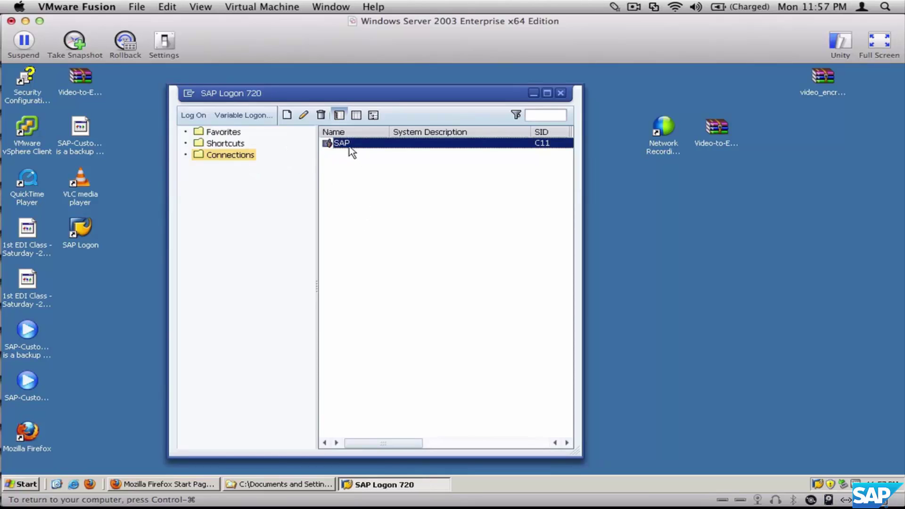
pyautogui.click(303, 116)
pyautogui.moveTo(360, 107); pyautogui.dragTo(618, 96)
pyautogui.doubleClick(657, 252)
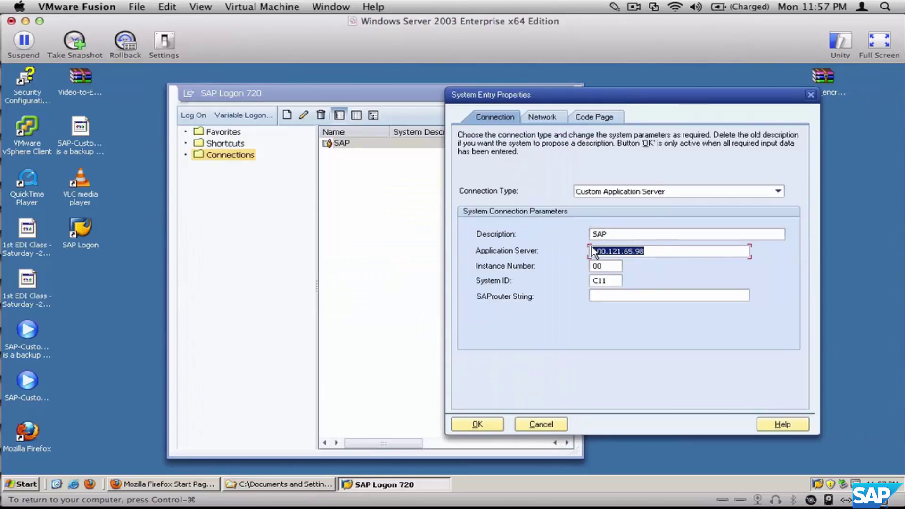
pyautogui.press('BackSpace')
pyautogui.press('Tab')
pyautogui.press('Tab')
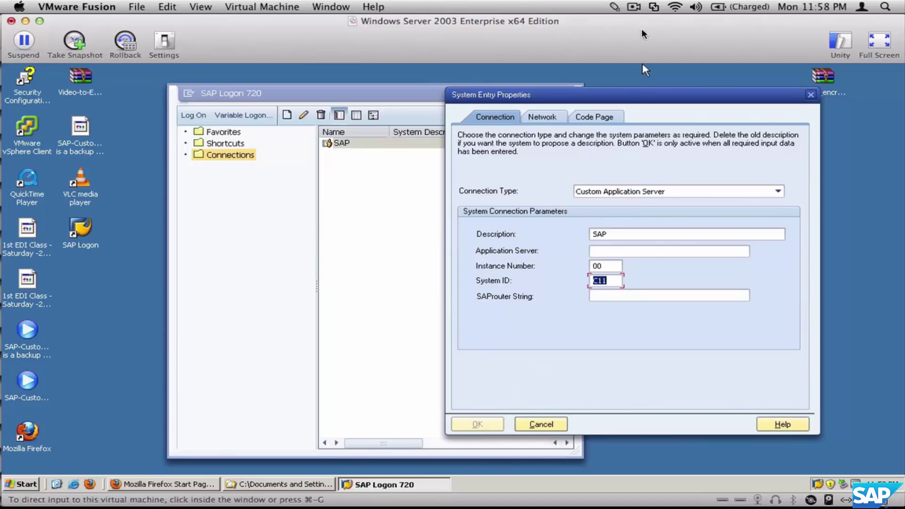
# - Reposition and close the stray SAP login window
pyautogui.click(642, 7)
pyautogui.click(649, 46)
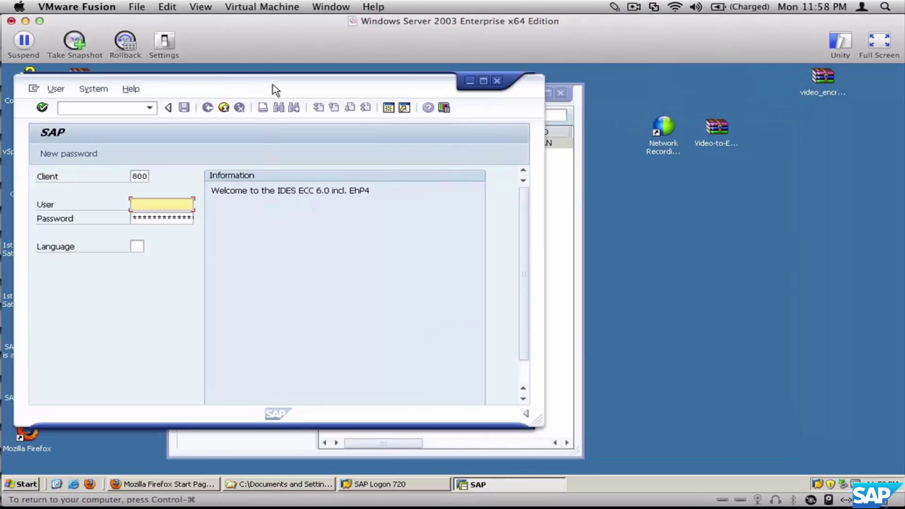
pyautogui.moveTo(273, 86); pyautogui.dragTo(490, 120)
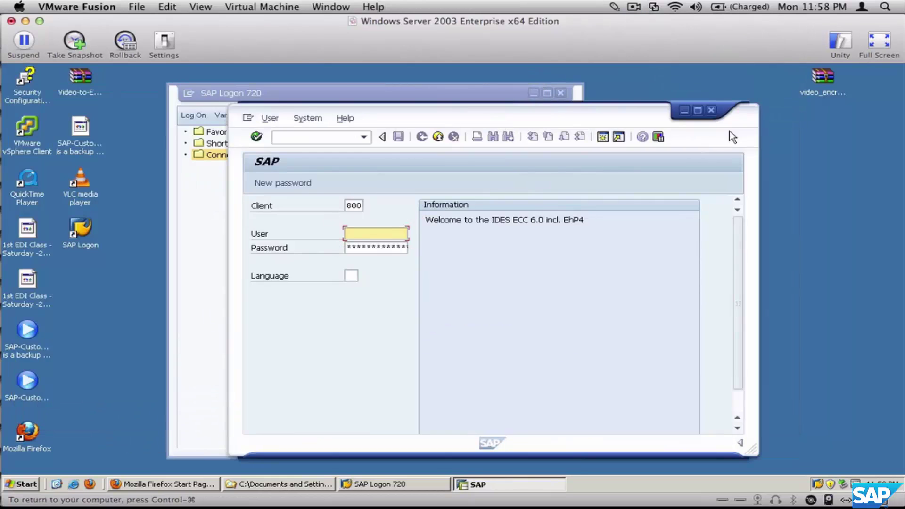
pyautogui.click(712, 113)
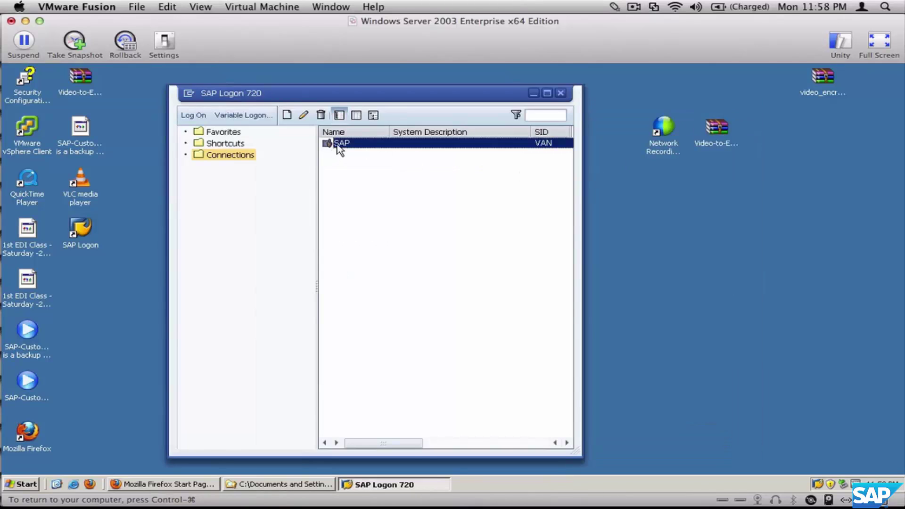
# - Log on to client 800 with the user name and password, then maximize SAP Easy Access
pyautogui.click(194, 115)
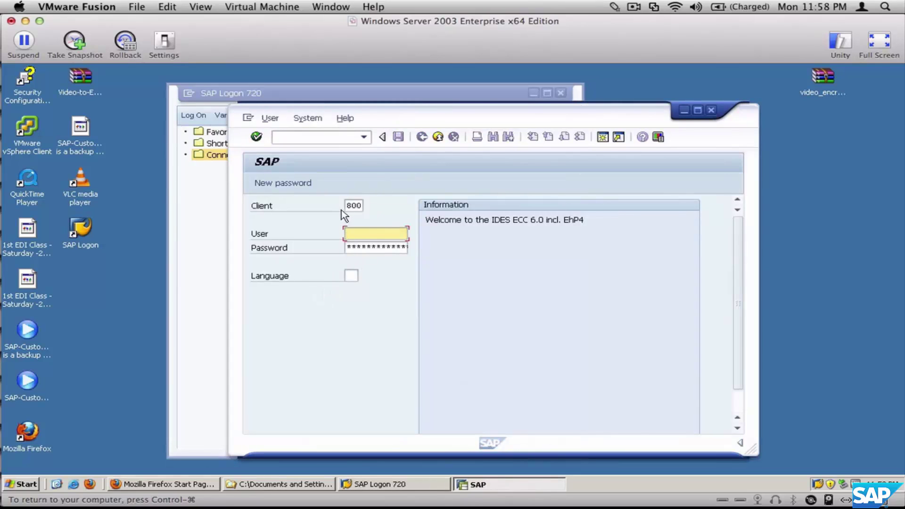
pyautogui.moveTo(349, 205); pyautogui.dragTo(366, 206)
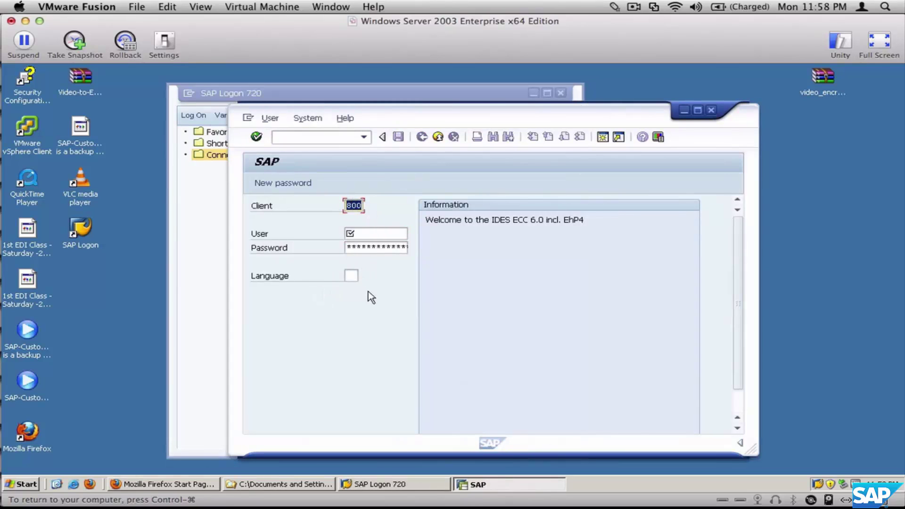
pyautogui.click(365, 233)
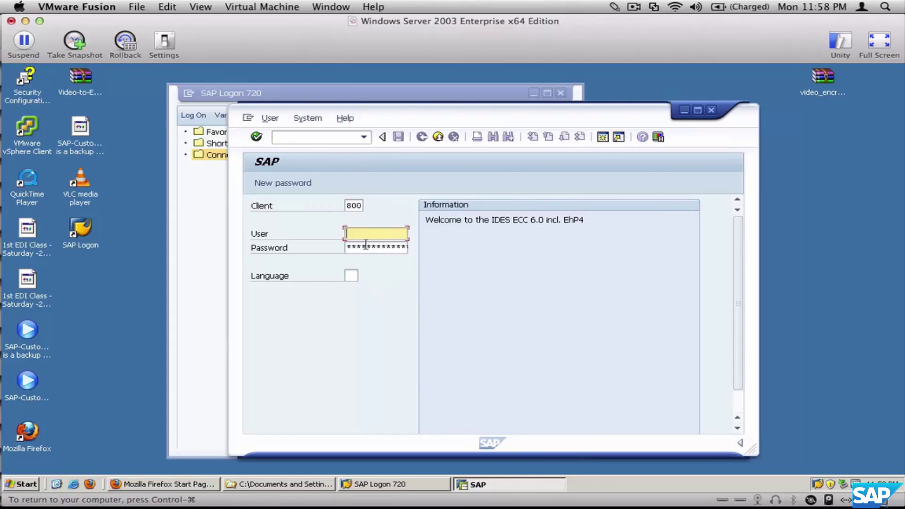
pyautogui.write('siva')
pyautogui.press('Tab')
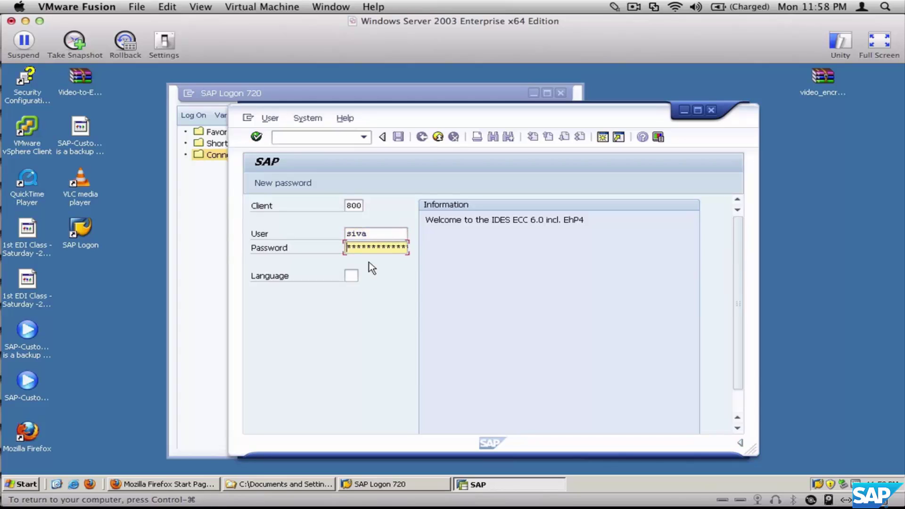
pyautogui.write('******')
pyautogui.press('Return')
pyautogui.click(697, 110)
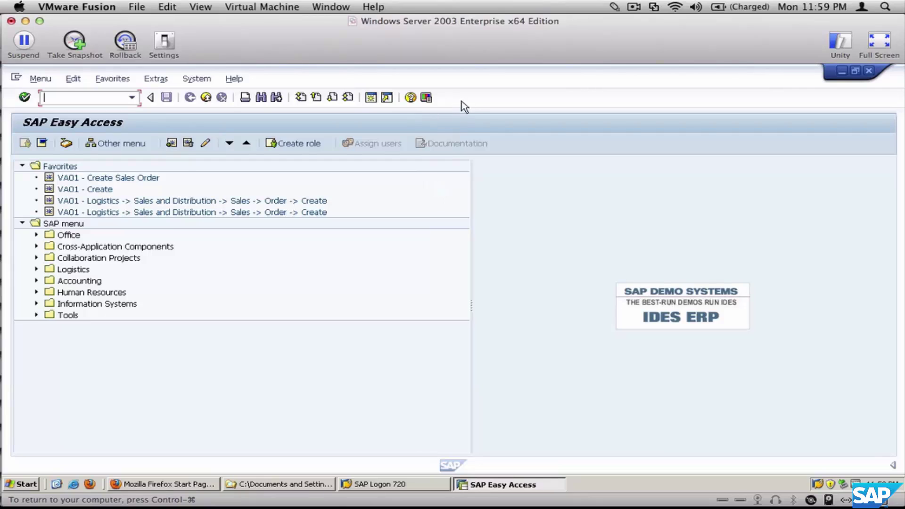
# - Turn on Show keys within dropdown lists, sorted by key, in SAP GUI Visualization & Interaction options
pyautogui.click(426, 97)
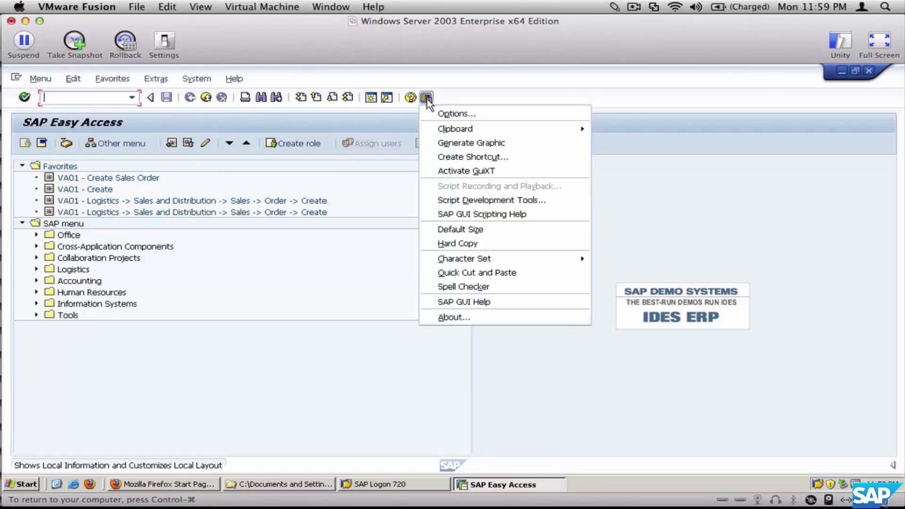
pyautogui.click(510, 115)
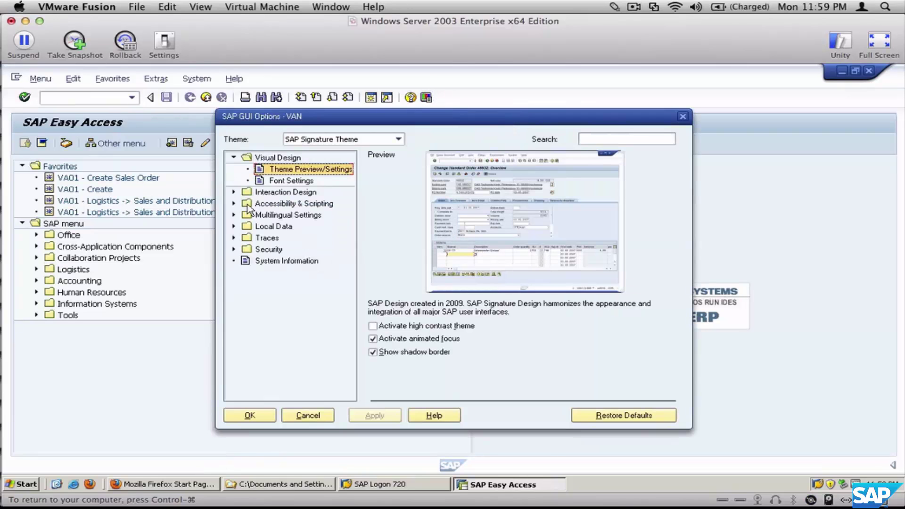
pyautogui.click(233, 192)
pyautogui.click(331, 215)
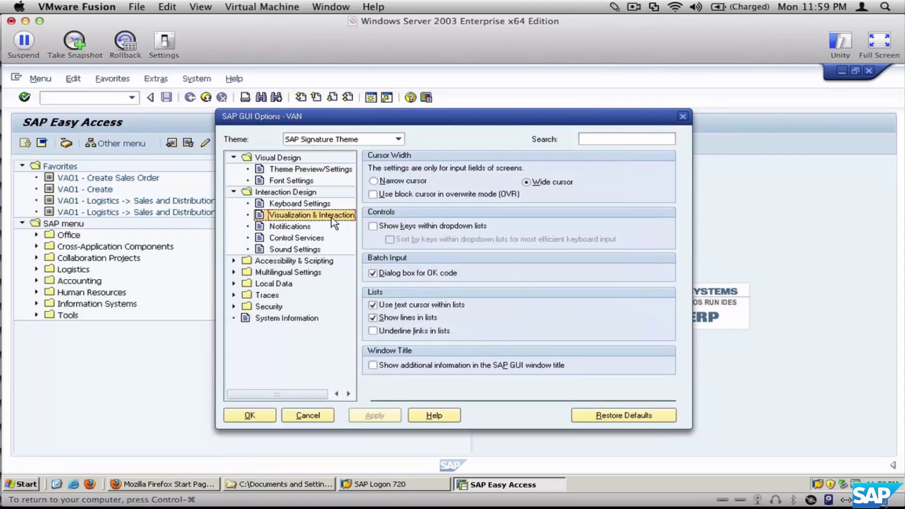
pyautogui.click(373, 227)
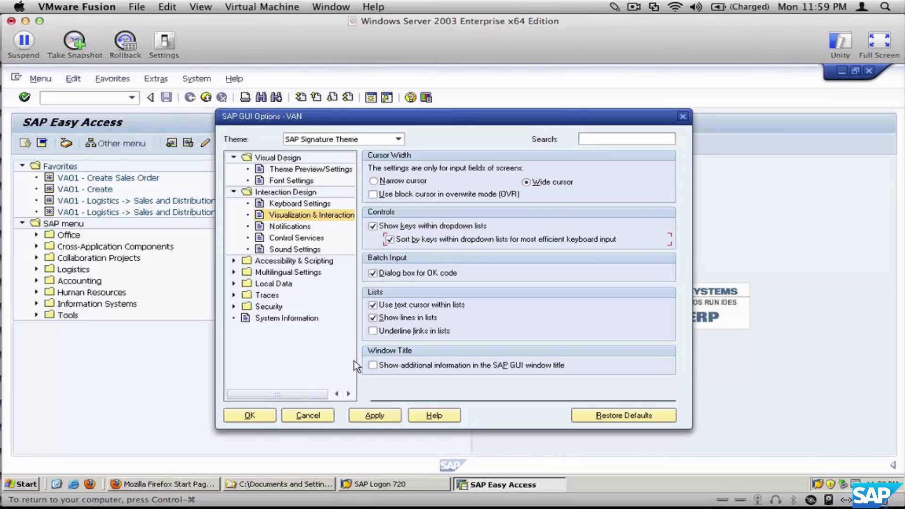
pyautogui.click(375, 416)
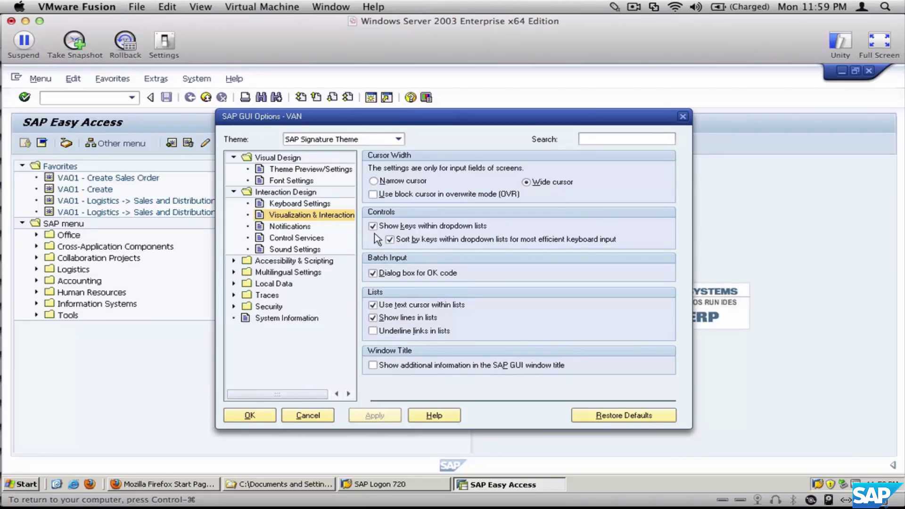
pyautogui.click(310, 216)
pyautogui.click(249, 417)
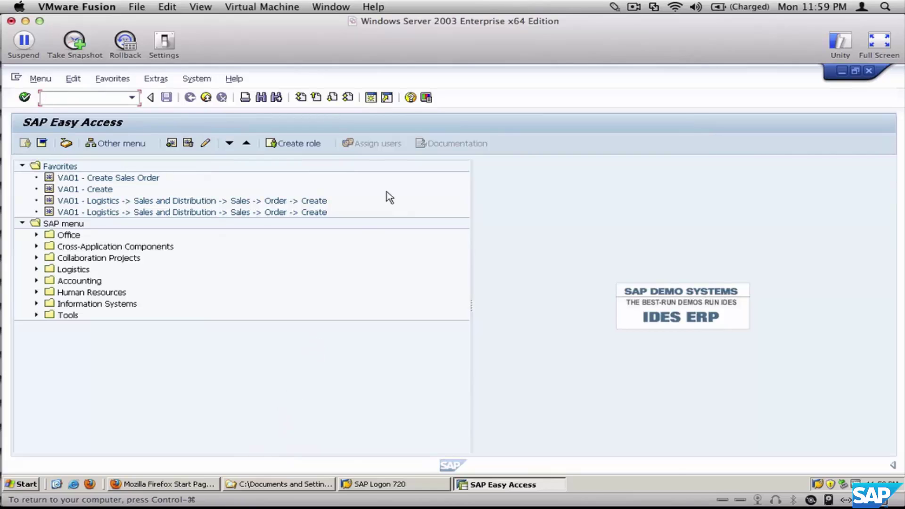
# - Open the Extras > Settings dialog for SAP Easy Access and confirm it unchanged
pyautogui.click(156, 79)
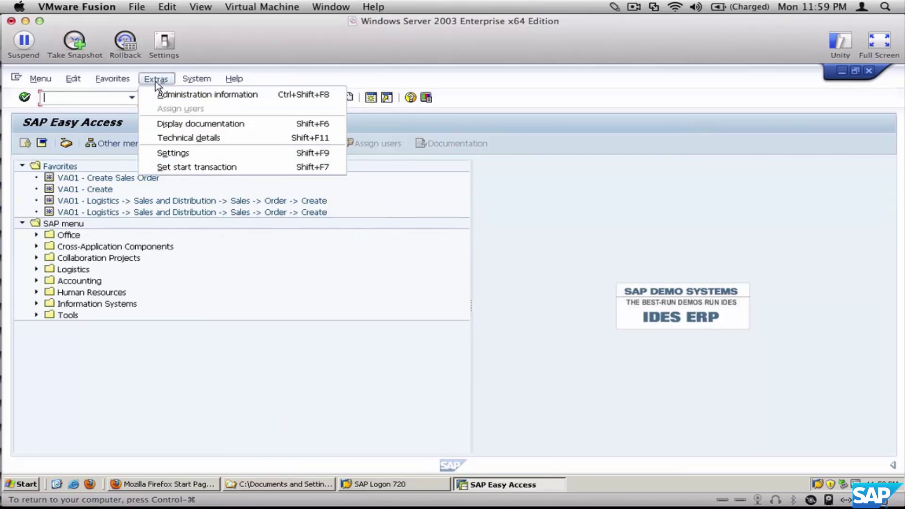
pyautogui.click(271, 156)
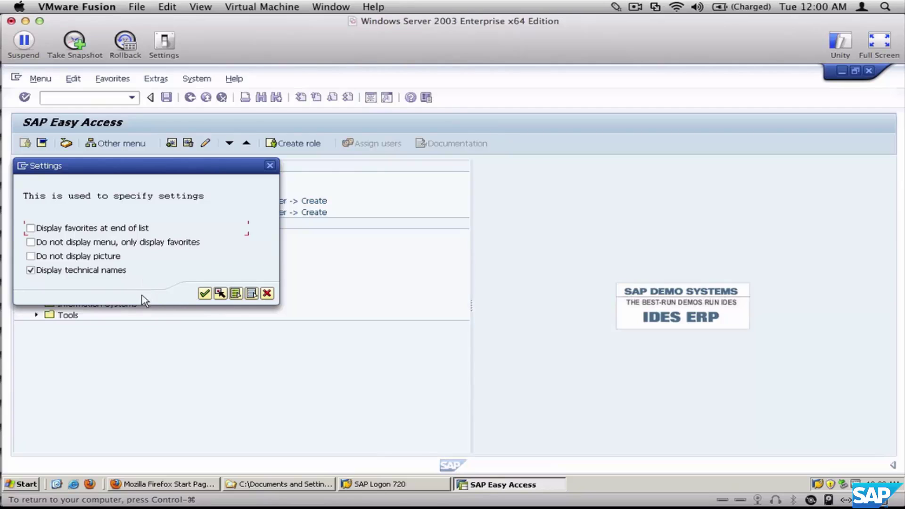
pyautogui.click(205, 293)
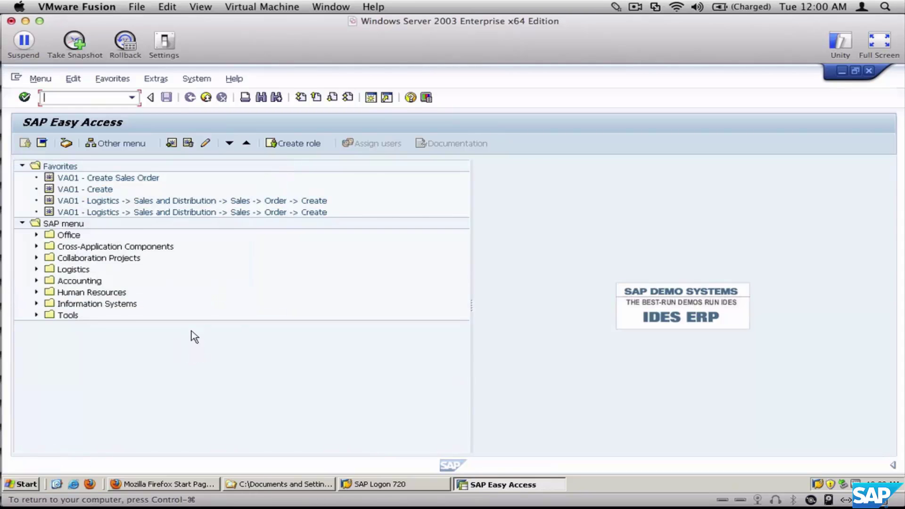
# - Set the status bar system info to show the current transaction, SESSION_MANAGER
pyautogui.click(892, 466)
pyautogui.click(802, 467)
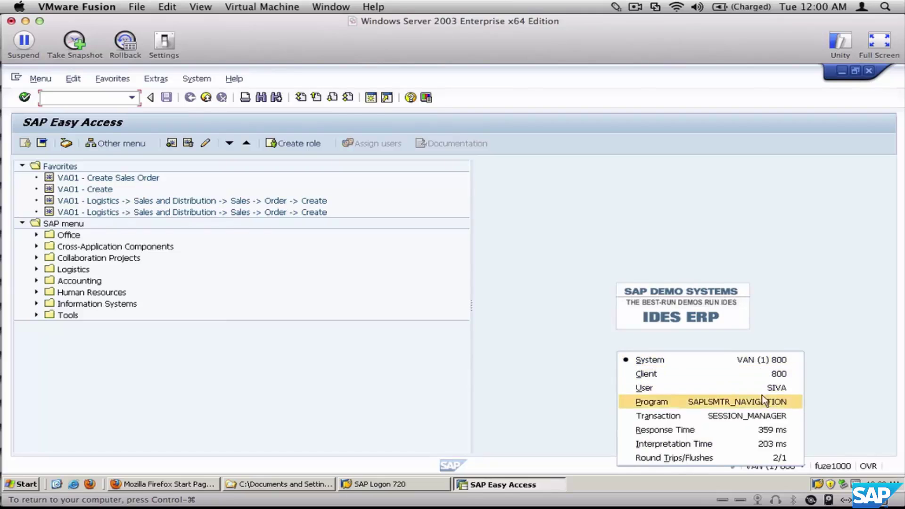
pyautogui.click(738, 415)
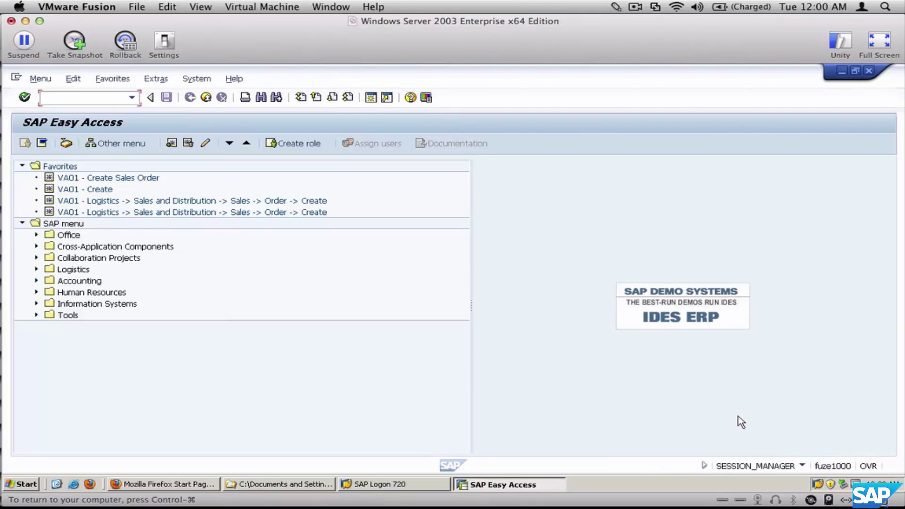
pyautogui.click(802, 466)
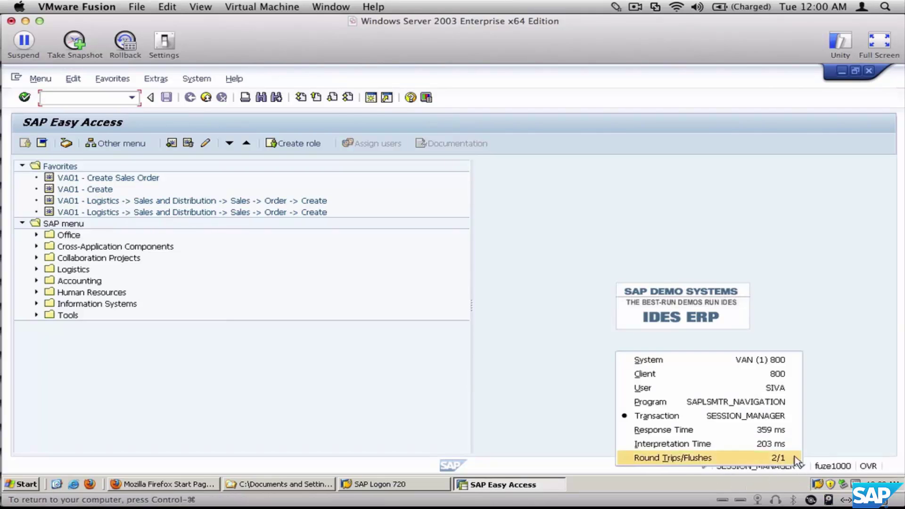
pyautogui.press('Escape')
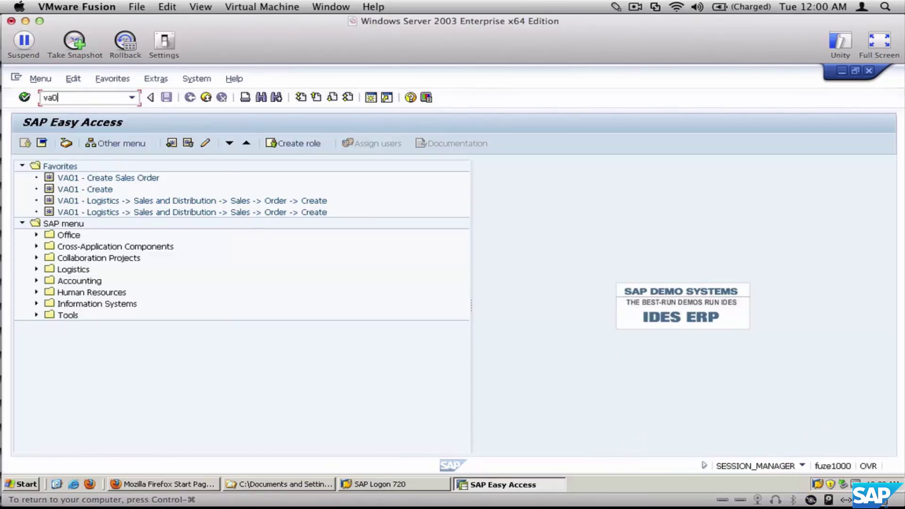
# - Run transaction VA01 to reach the Create Sales Order: Initial Screen
pyautogui.press('Return')
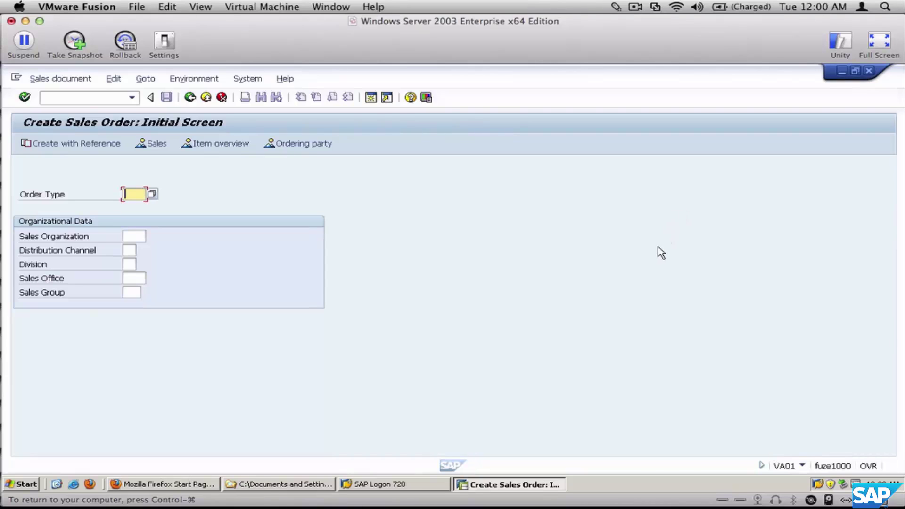
pyautogui.click(636, 7)
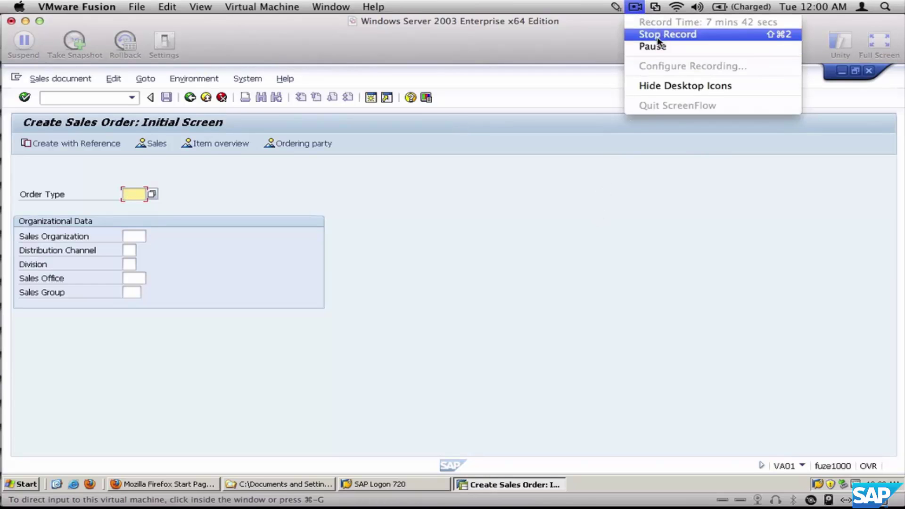
pyautogui.click(575, 254)
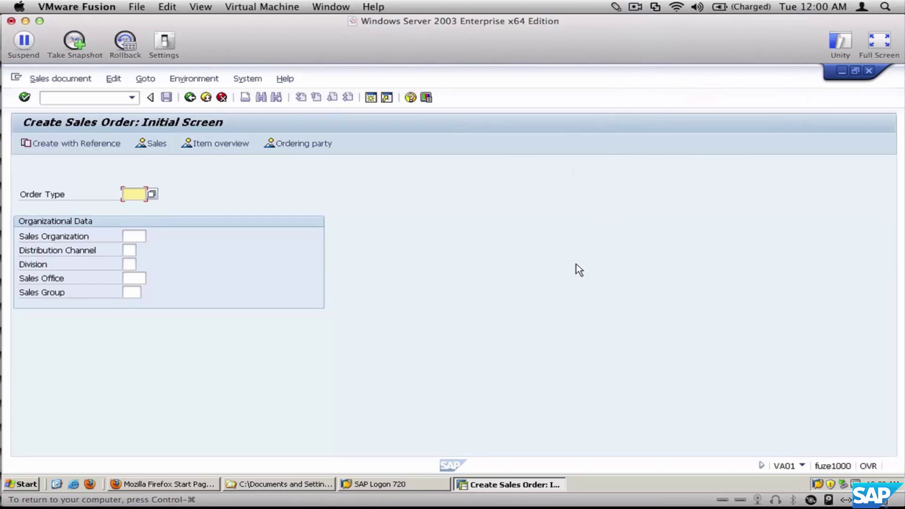